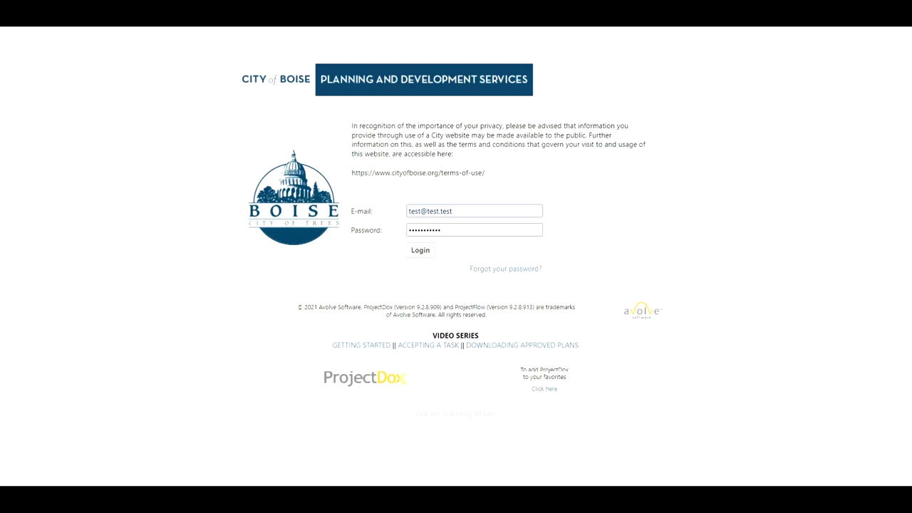
Log in to ePlanReview on the City of Boise login page with the account's e-mail and password.
{"action": "left_click", "coordinate": [420, 250]}
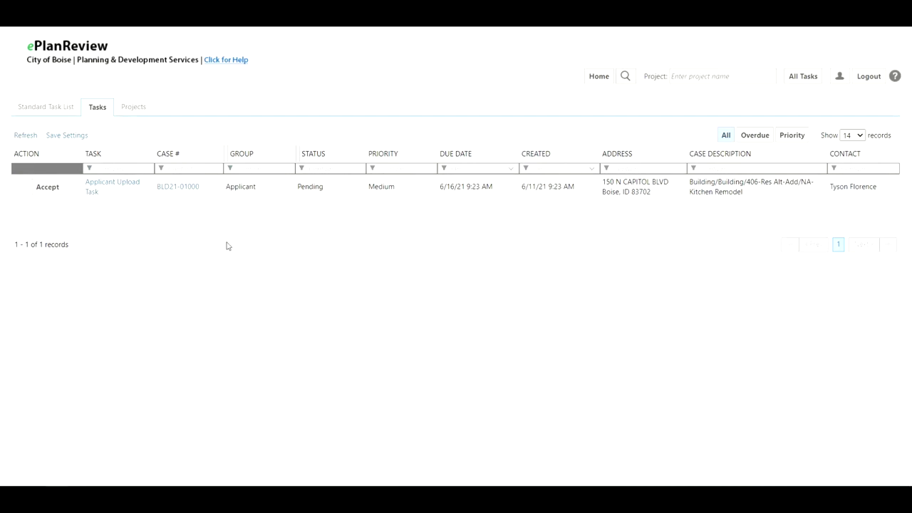
Go to the Projects list and open the tasks for project BLD21-01000.
{"action": "left_click", "coordinate": [129, 112]}
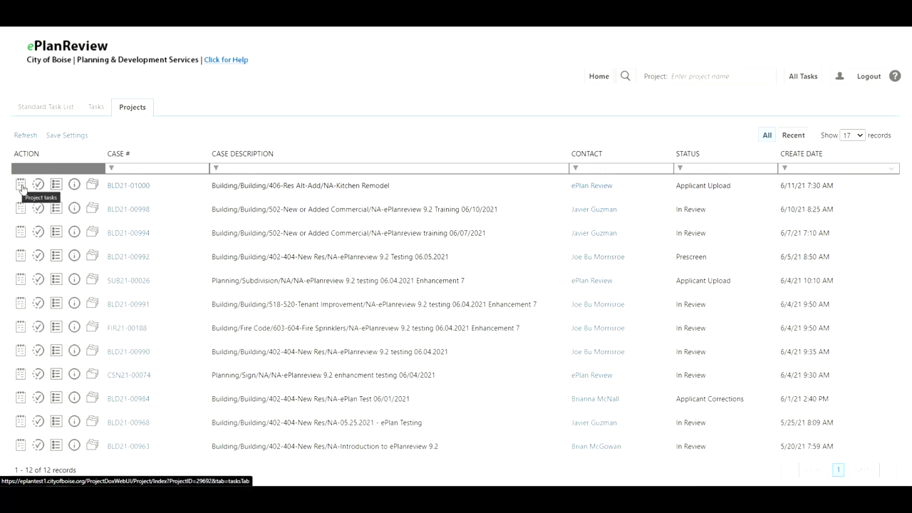
{"action": "left_click", "coordinate": [21, 187]}
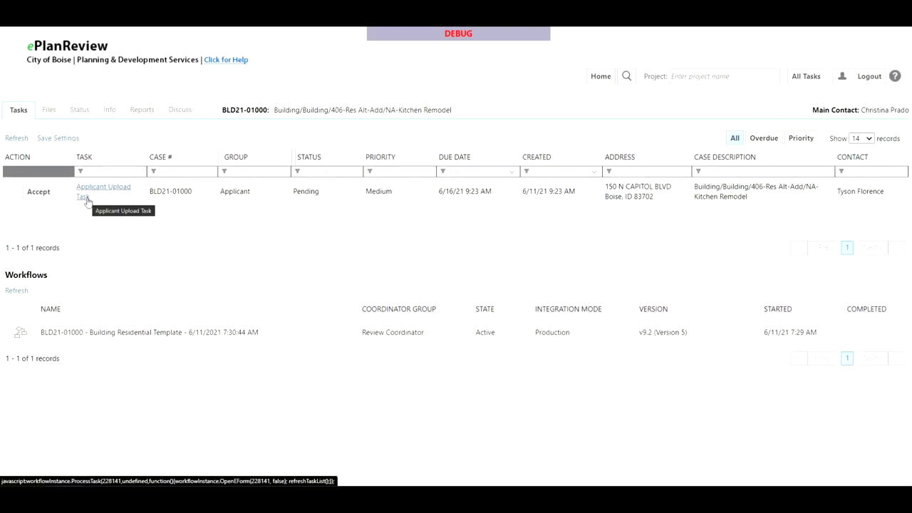
Accept the Applicant Upload Task, look over its form, and dismiss the help video.
{"action": "left_click", "coordinate": [30, 197]}
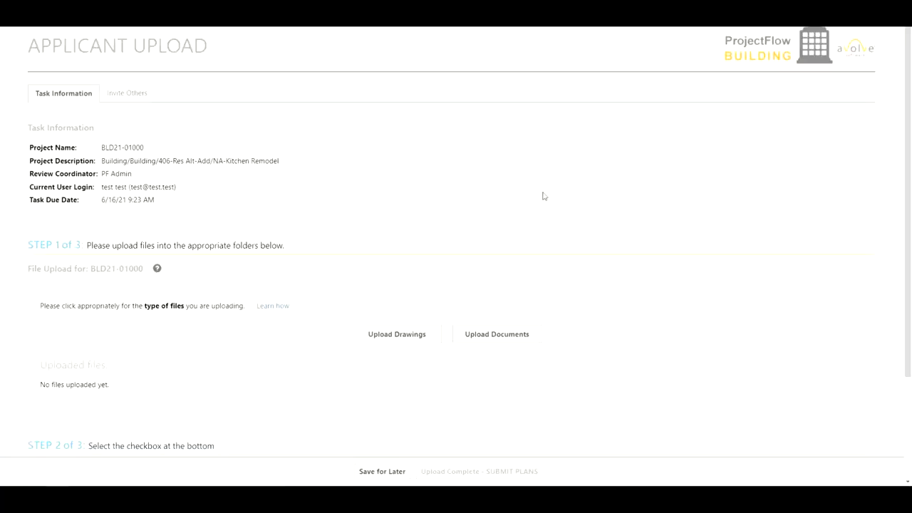
{"action": "scroll", "coordinate": [207, 310], "scroll_direction": "down", "scroll_amount": 3}
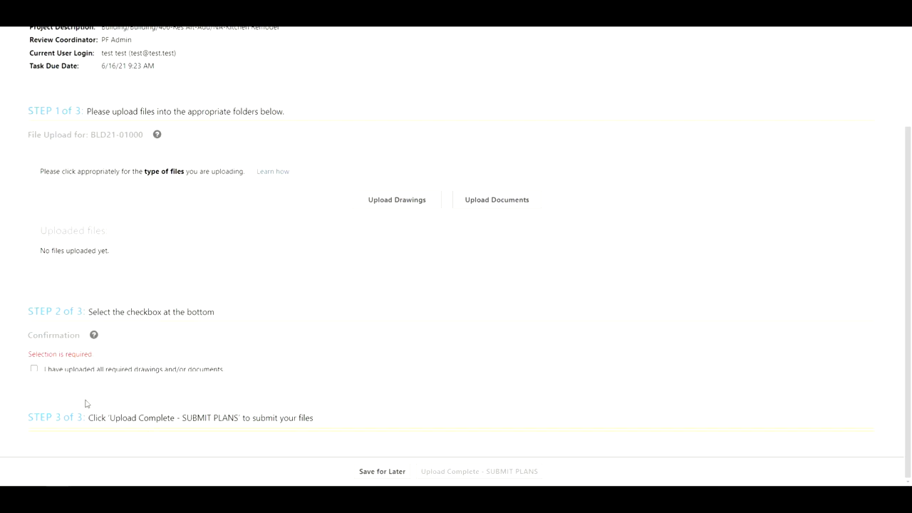
{"action": "scroll", "coordinate": [103, 362], "scroll_direction": "up", "scroll_amount": 3}
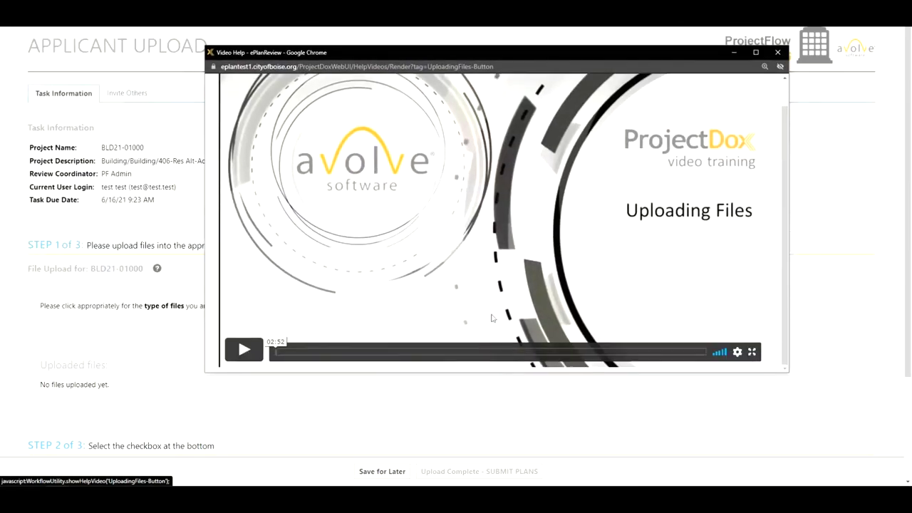
{"action": "left_click", "coordinate": [777, 52]}
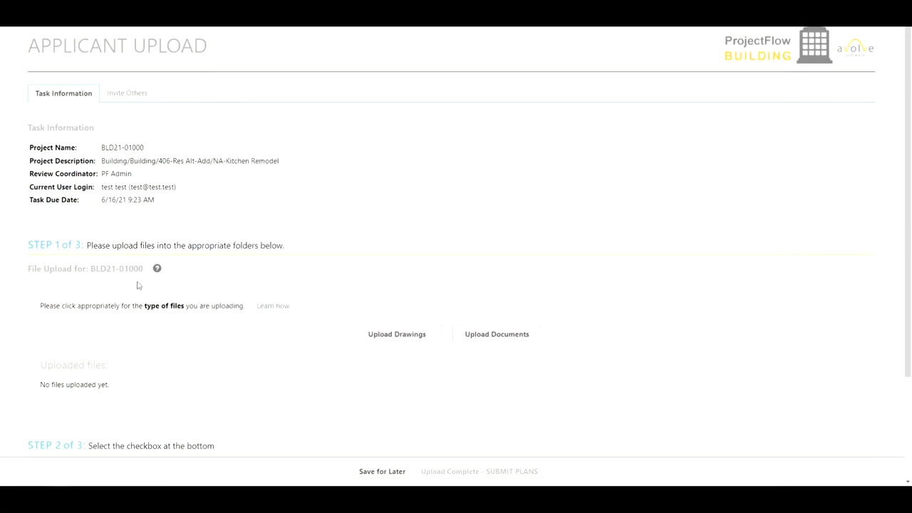
{"action": "left_click", "coordinate": [138, 94]}
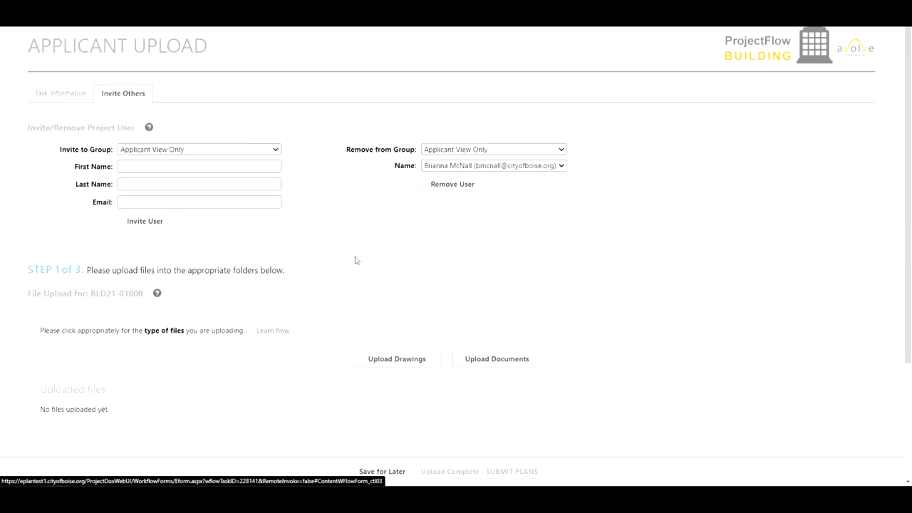
{"action": "left_click", "coordinate": [450, 169]}
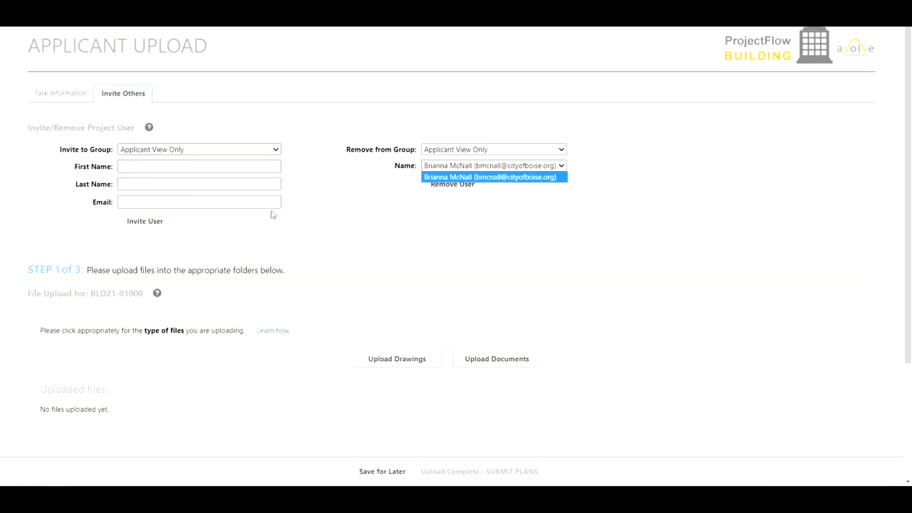
{"action": "left_click", "coordinate": [71, 98]}
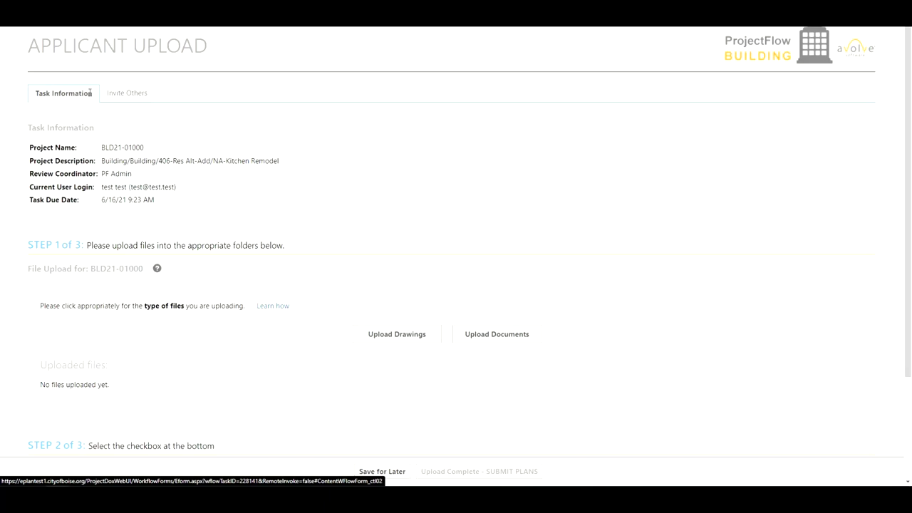
{"action": "scroll", "coordinate": [181, 325], "scroll_direction": "down", "scroll_amount": 2}
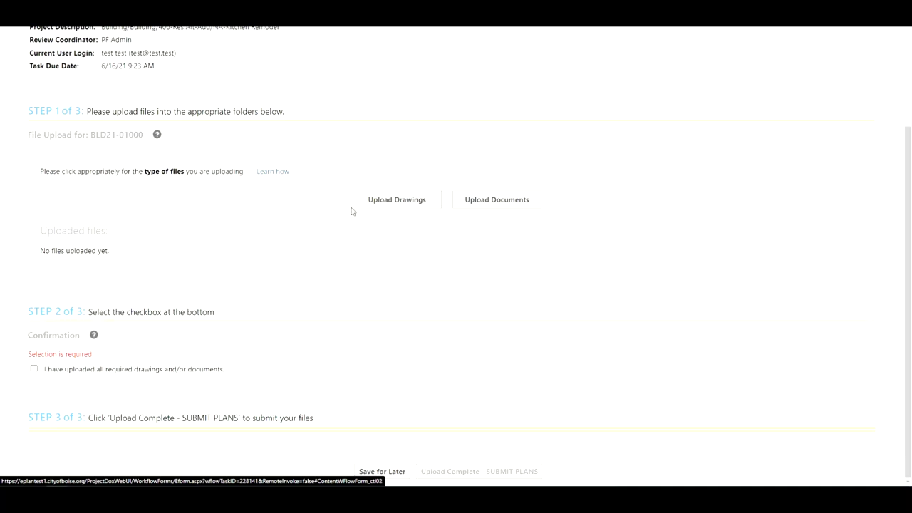
Queue drawings FA-FA4.2 through FA-FA8.2 in the drawings File Upload window.
{"action": "left_click", "coordinate": [394, 204]}
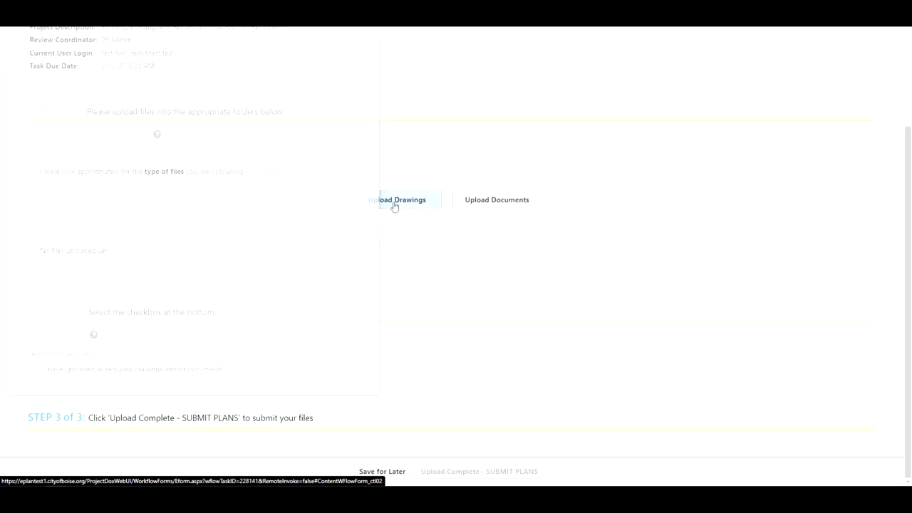
{"action": "left_click_drag", "start_coordinate": [282, 44], "coordinate": [652, 50]}
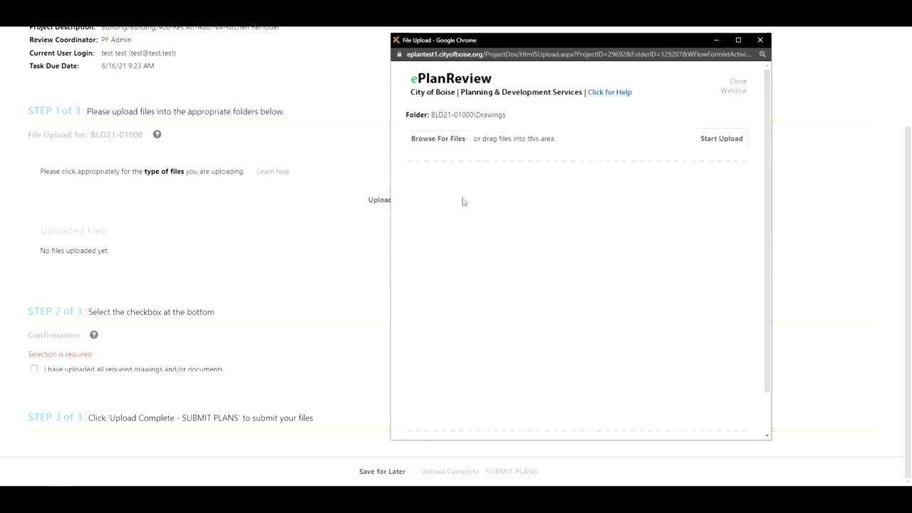
{"action": "left_click", "coordinate": [435, 141]}
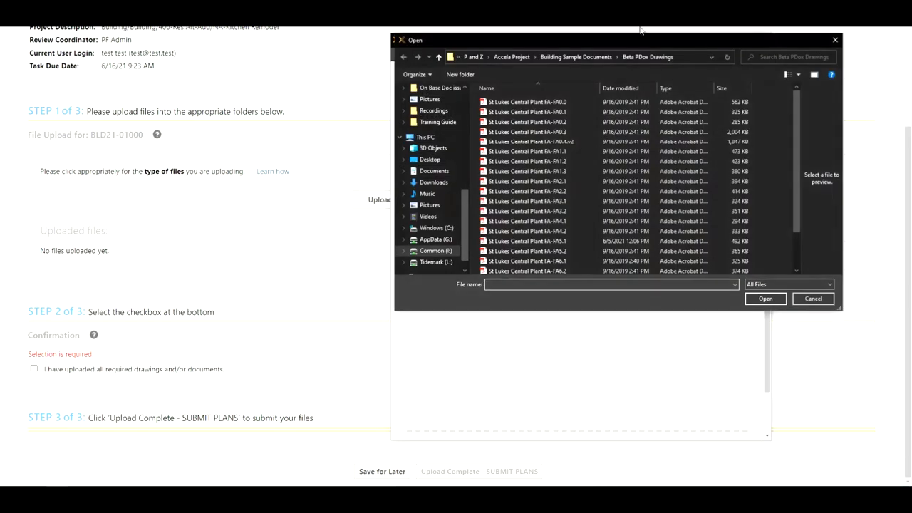
{"action": "left_click_drag", "start_coordinate": [841, 311], "coordinate": [885, 413]}
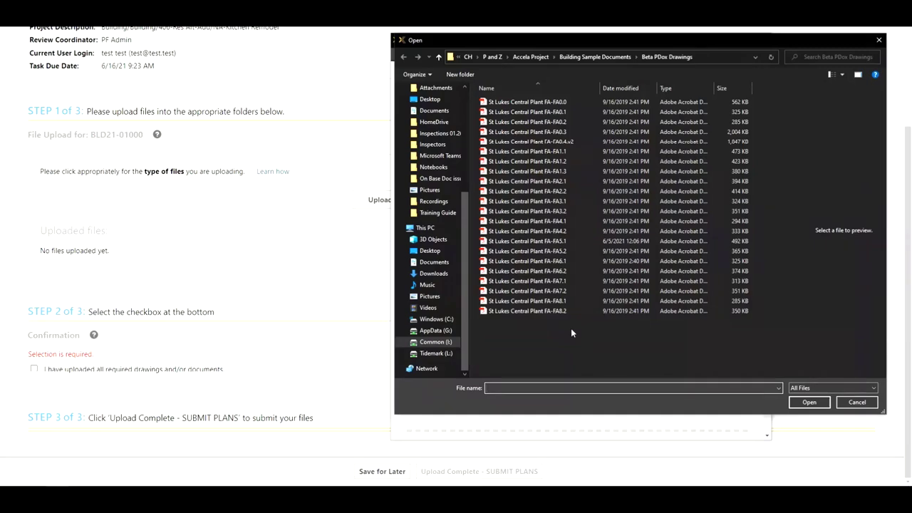
{"action": "left_click_drag", "start_coordinate": [571, 327], "coordinate": [545, 235]}
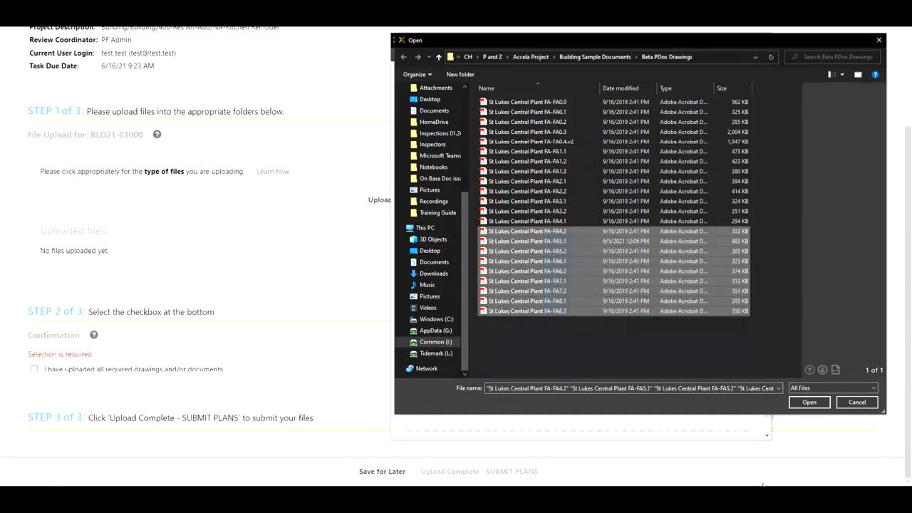
{"action": "left_click", "coordinate": [805, 404]}
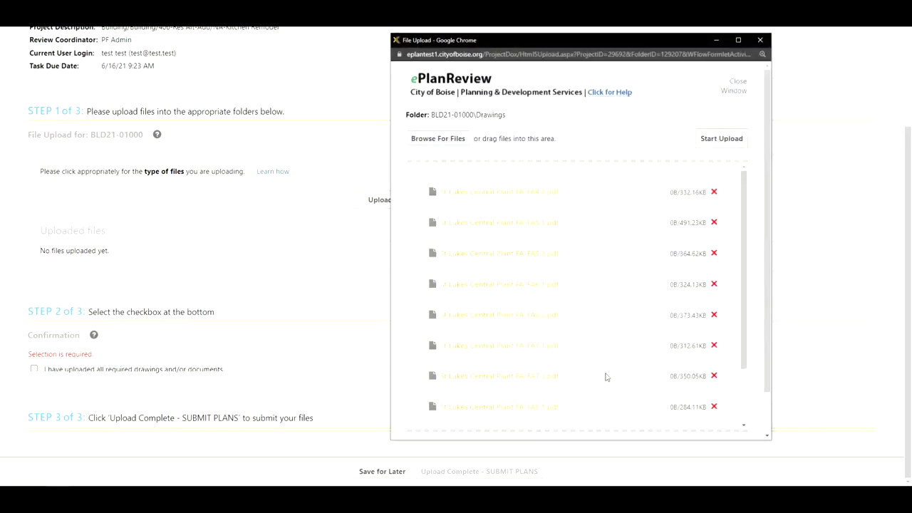
Check the queued list and upload the nine drawings (3.11 MB).
{"action": "scroll", "coordinate": [560, 332], "scroll_direction": "down", "scroll_amount": 3}
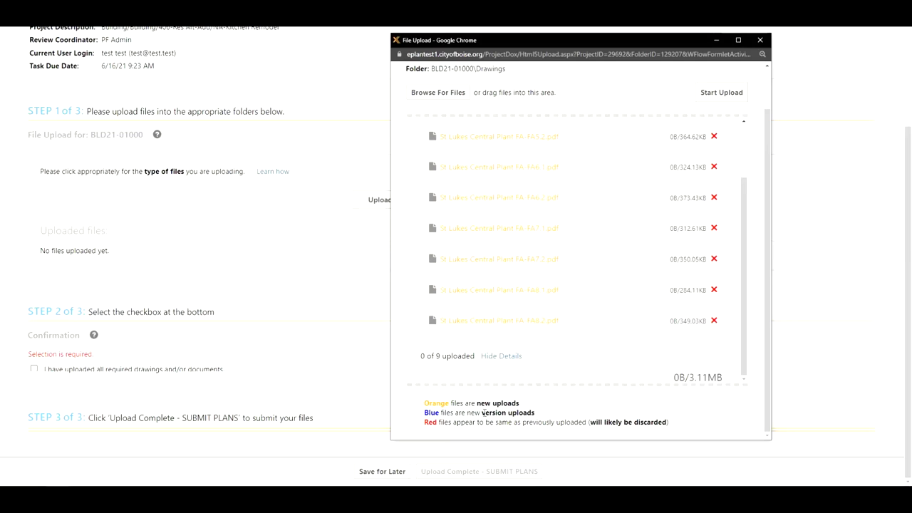
{"action": "scroll", "coordinate": [541, 284], "scroll_direction": "up", "scroll_amount": 1}
{"action": "scroll", "coordinate": [531, 299], "scroll_direction": "down", "scroll_amount": 1}
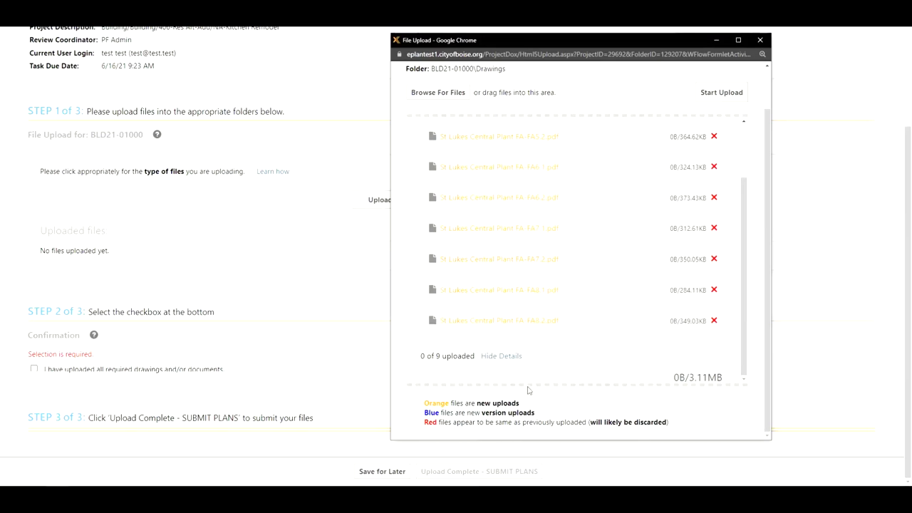
{"action": "scroll", "coordinate": [528, 390], "scroll_direction": "up", "scroll_amount": 2}
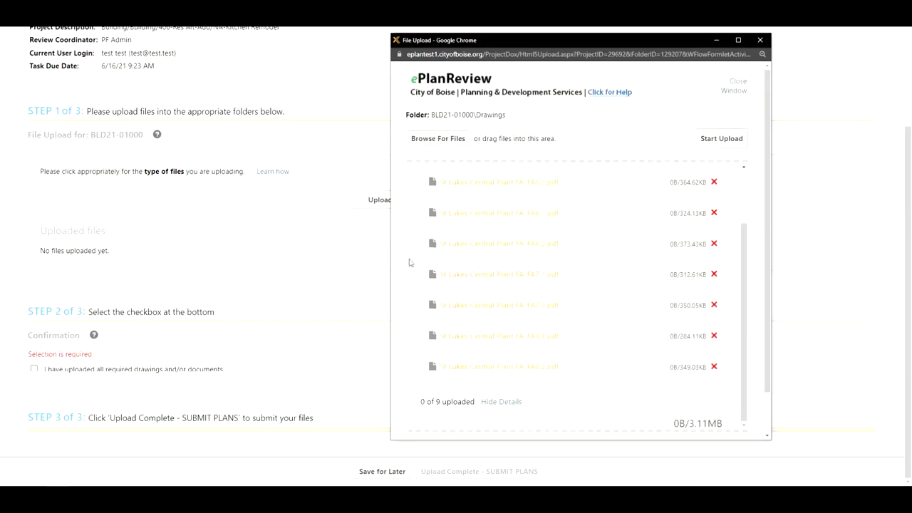
{"action": "left_click", "coordinate": [727, 142]}
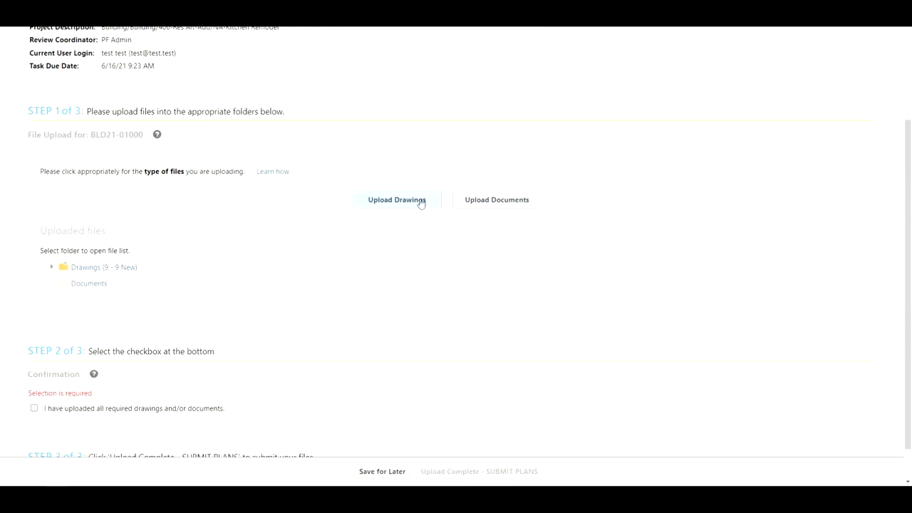
Upload B180546g_letter and 601_firealarm_checklist-2016 PDFs from Beta PDox Documents as documents.
{"action": "left_click", "coordinate": [502, 202]}
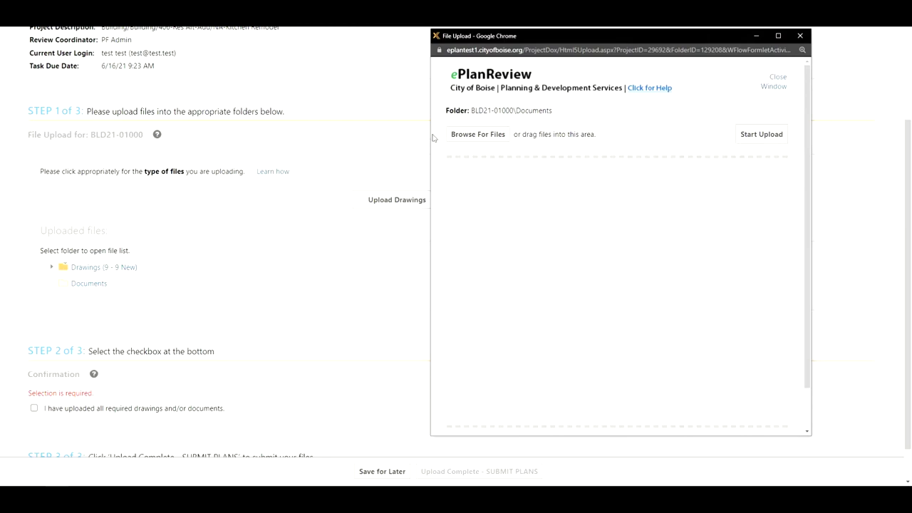
{"action": "left_click", "coordinate": [492, 138]}
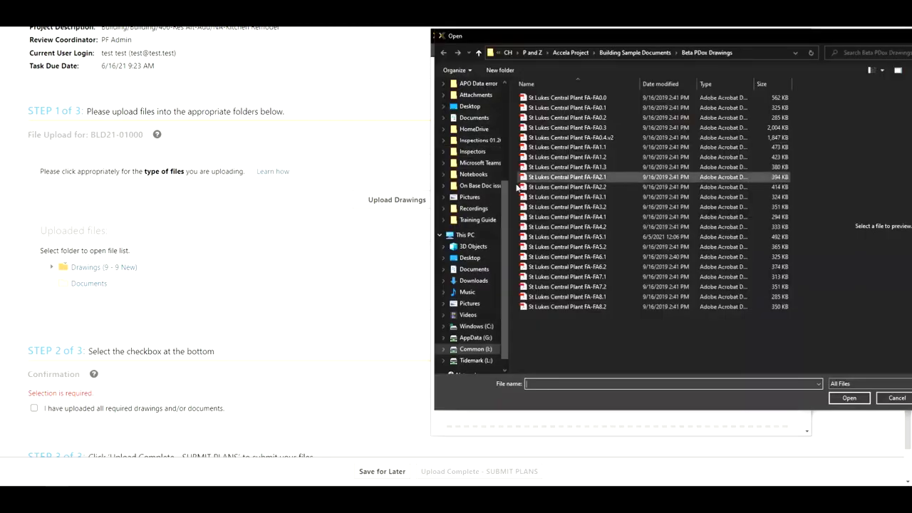
{"action": "left_click", "coordinate": [632, 54]}
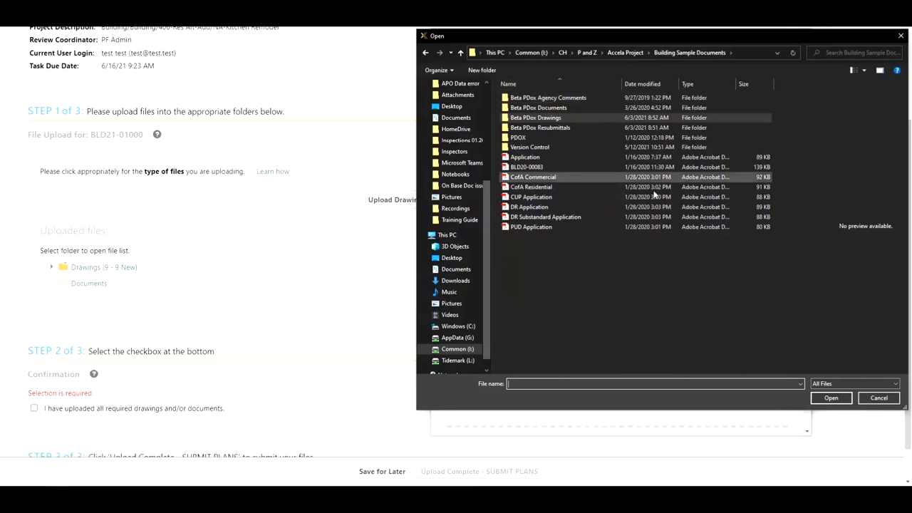
{"action": "double_click", "coordinate": [534, 108]}
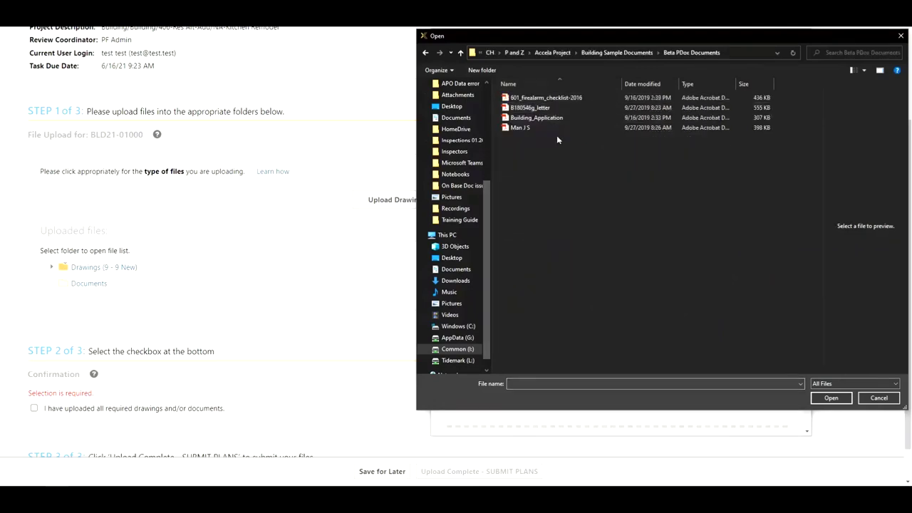
{"action": "left_click", "coordinate": [558, 107]}
{"action": "left_click", "coordinate": [557, 97], "text": "ctrl"}
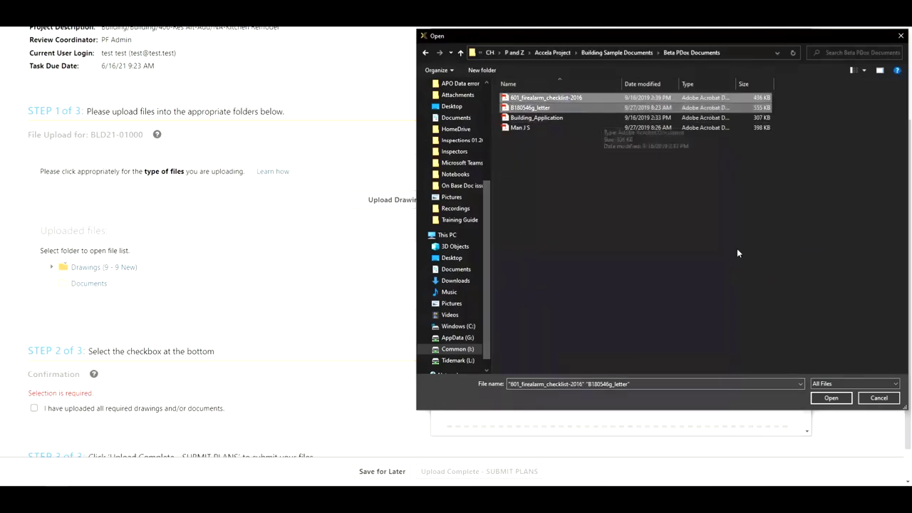
{"action": "left_click", "coordinate": [830, 398]}
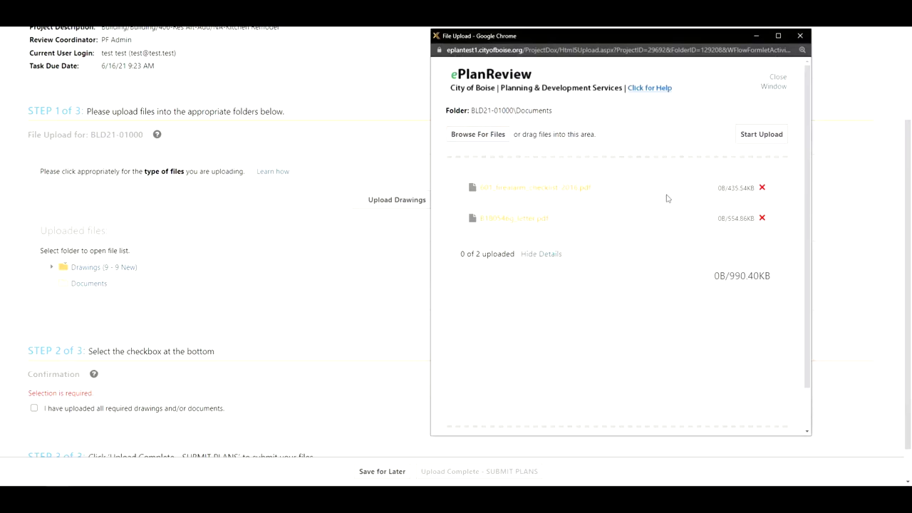
{"action": "left_click", "coordinate": [752, 142]}
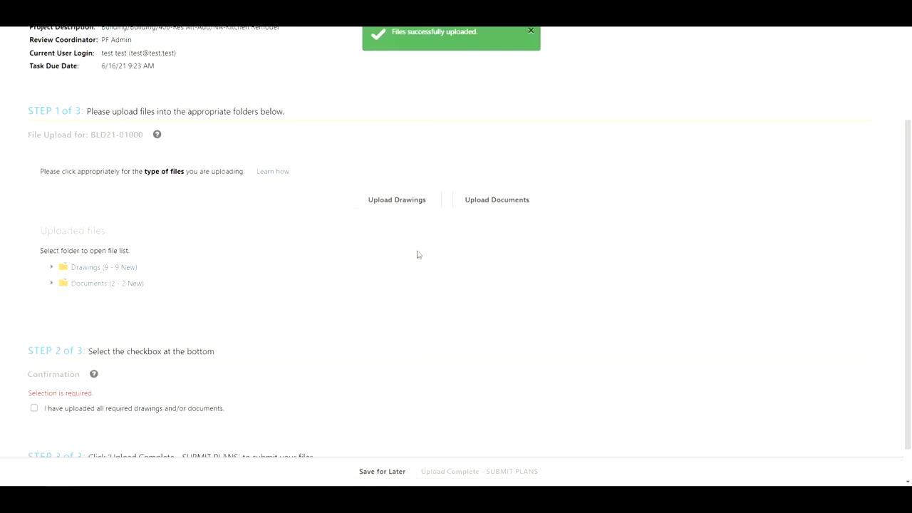
Expand the Drawings and Documents folders and tick the all-required-drawings-uploaded confirmation.
{"action": "left_click", "coordinate": [52, 268]}
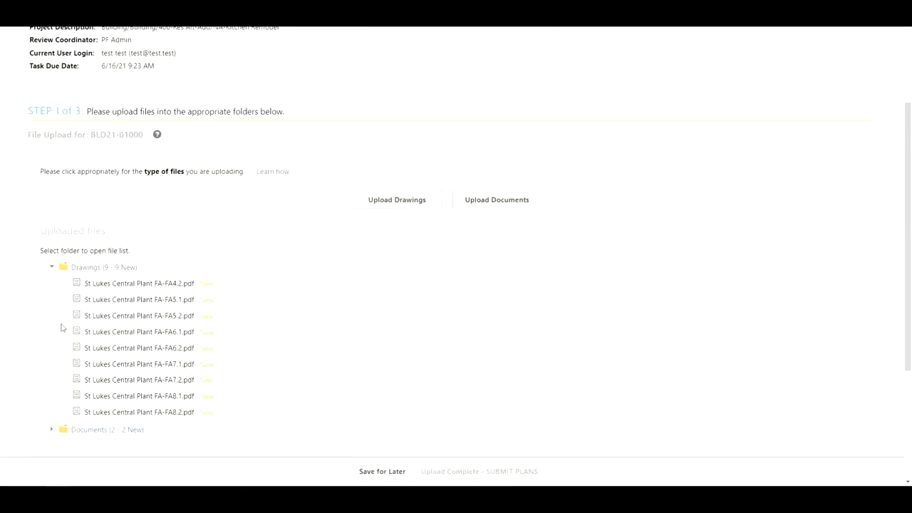
{"action": "scroll", "coordinate": [61, 329], "scroll_direction": "down", "scroll_amount": 2}
{"action": "left_click", "coordinate": [52, 335]}
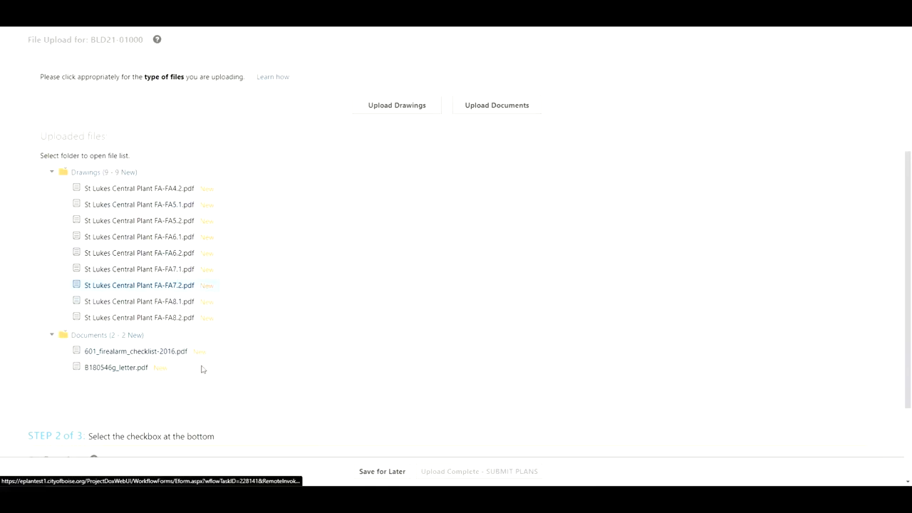
{"action": "scroll", "coordinate": [204, 385], "scroll_direction": "up", "scroll_amount": 1}
{"action": "scroll", "coordinate": [205, 379], "scroll_direction": "down", "scroll_amount": 2}
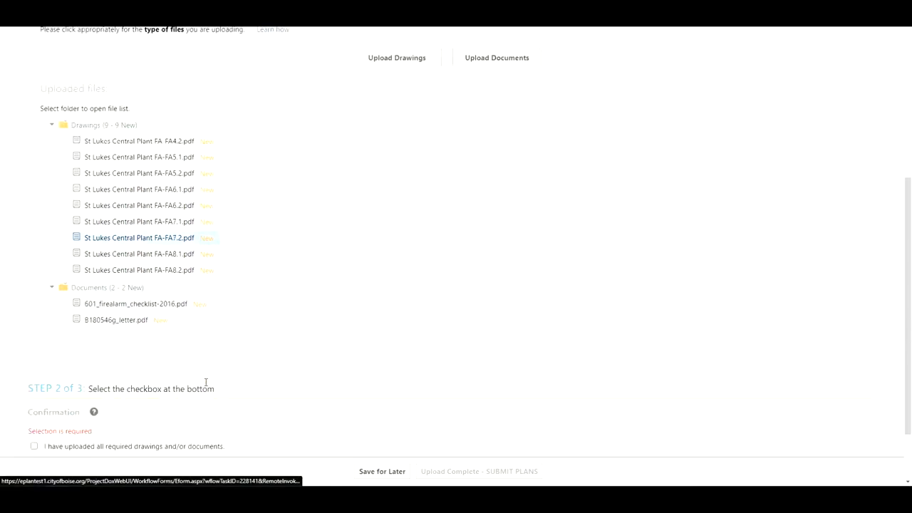
{"action": "scroll", "coordinate": [204, 385], "scroll_direction": "down", "scroll_amount": 2}
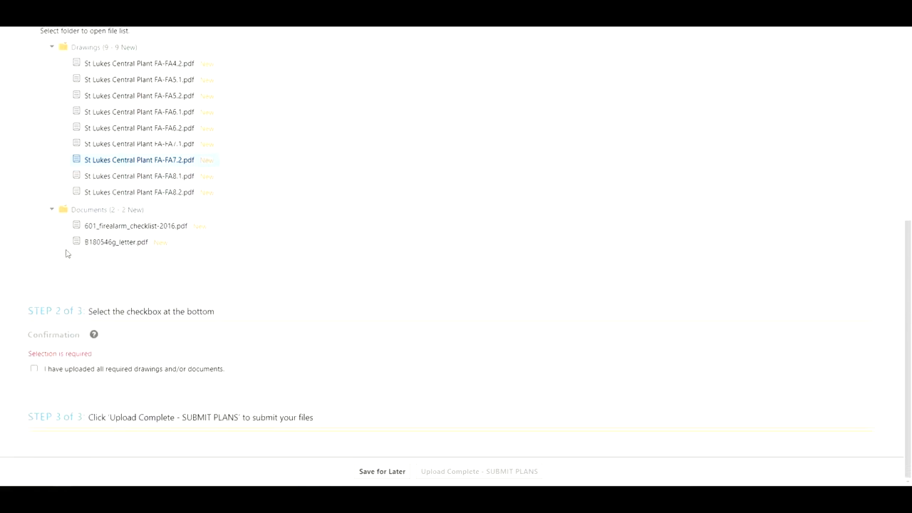
{"action": "left_click", "coordinate": [34, 369]}
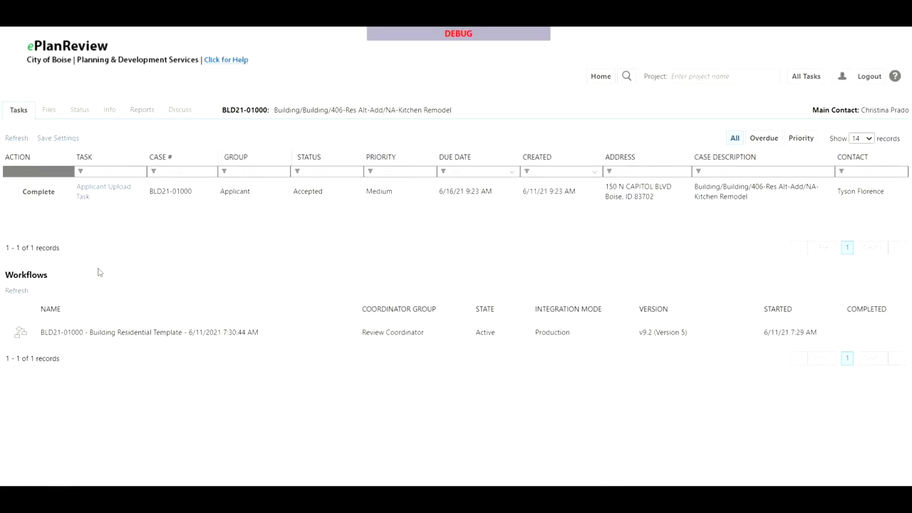
Complete the Applicant Upload Task and open BLD21-01000's workflow diagram in Workflow Designer.
{"action": "left_click", "coordinate": [41, 192]}
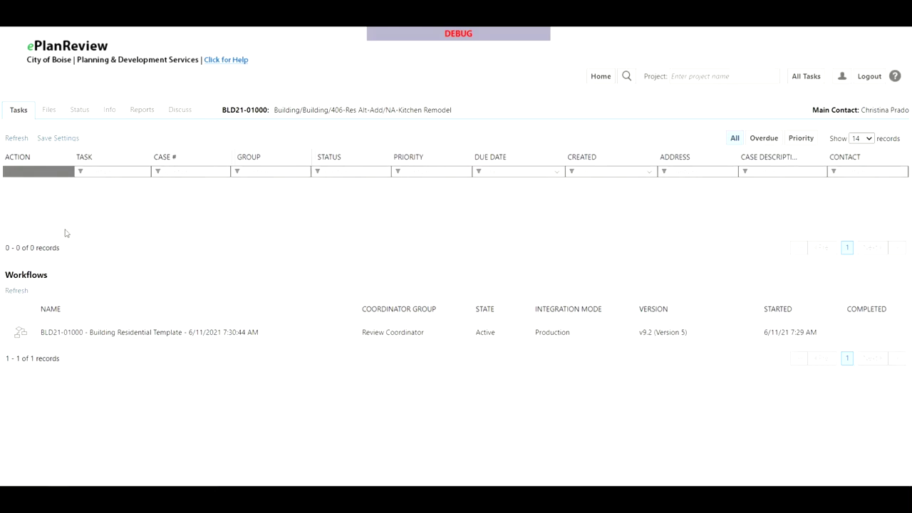
{"action": "left_click", "coordinate": [21, 334]}
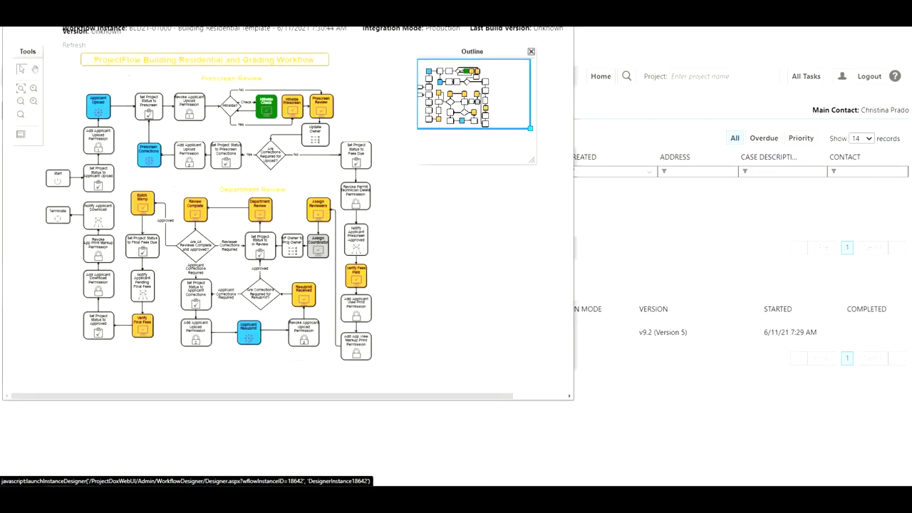